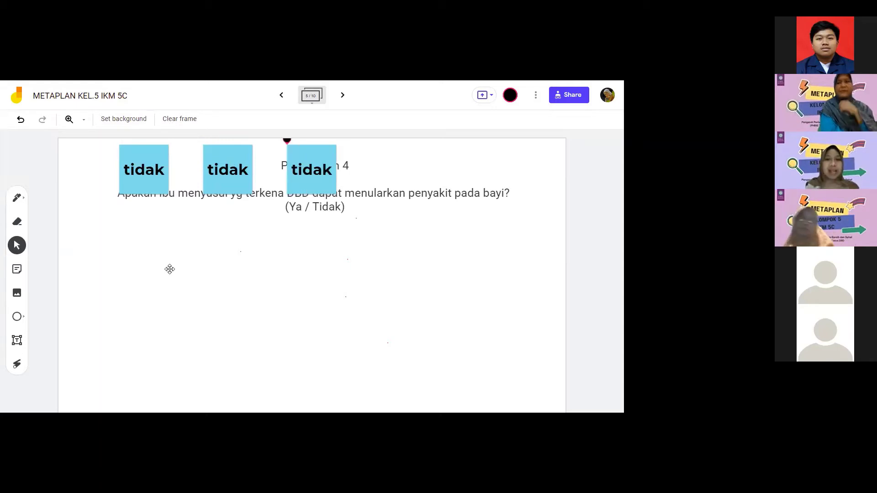
Step: Group the "tidak" and "tidak bisa" notes in two columns below the Pertanyaan 4 question, with the "ya" note set apart beside them
drag(141, 241, 153, 286)
drag(322, 150, 203, 232)
click(385, 285)
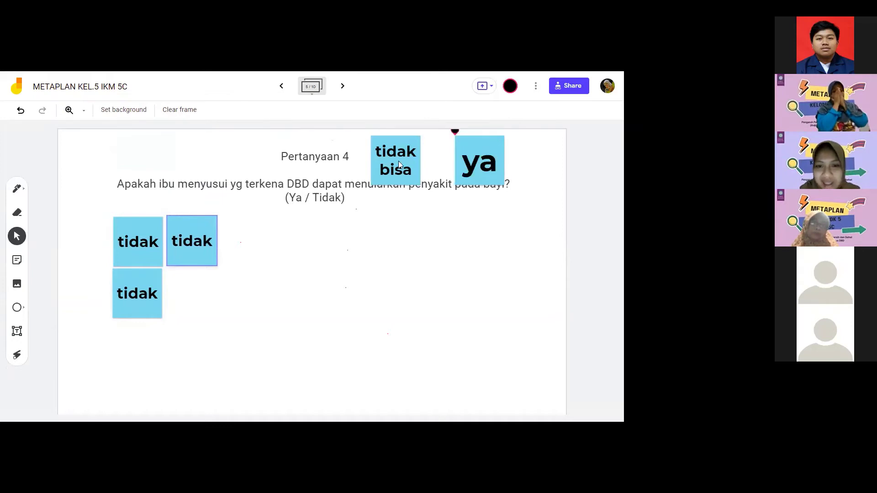
drag(398, 160, 196, 294)
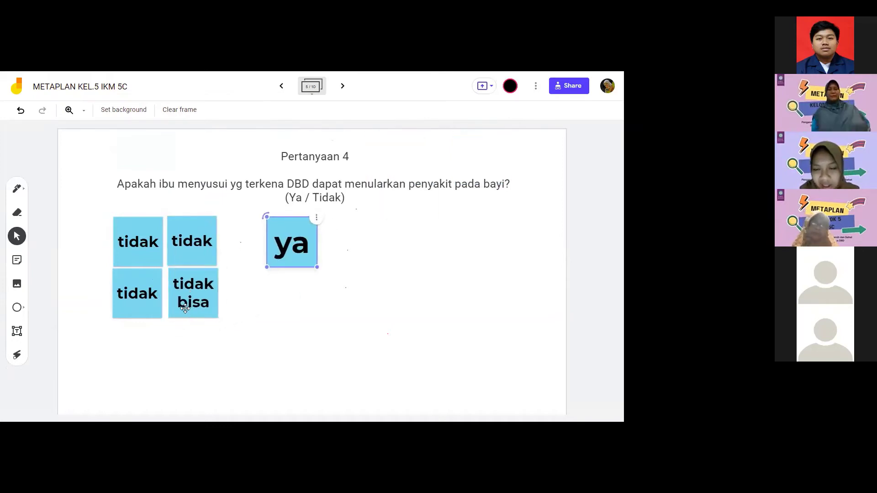
drag(138, 240, 136, 348)
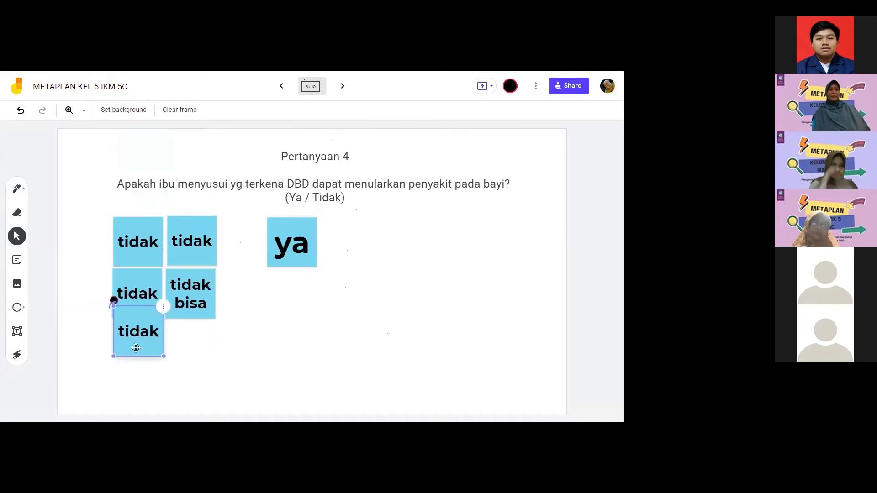
Step: Change the colour of the "ya" sticky note to green and save it
click(299, 224)
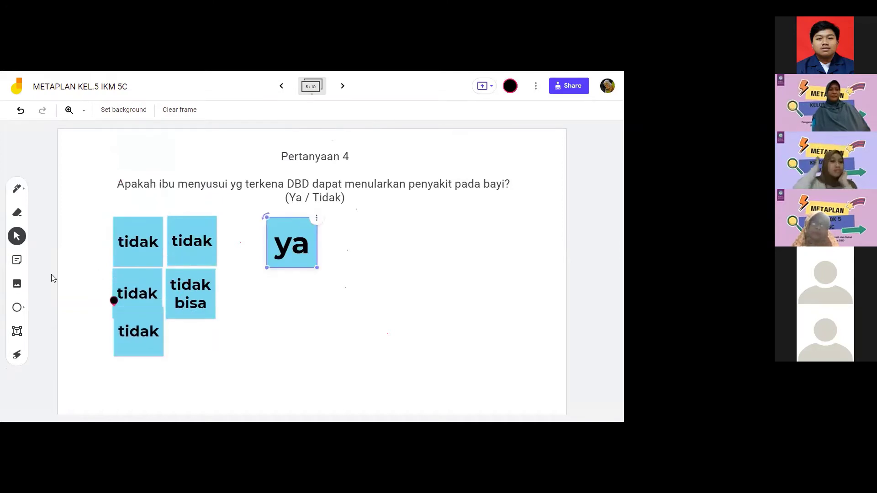
click(315, 218)
click(333, 221)
click(346, 197)
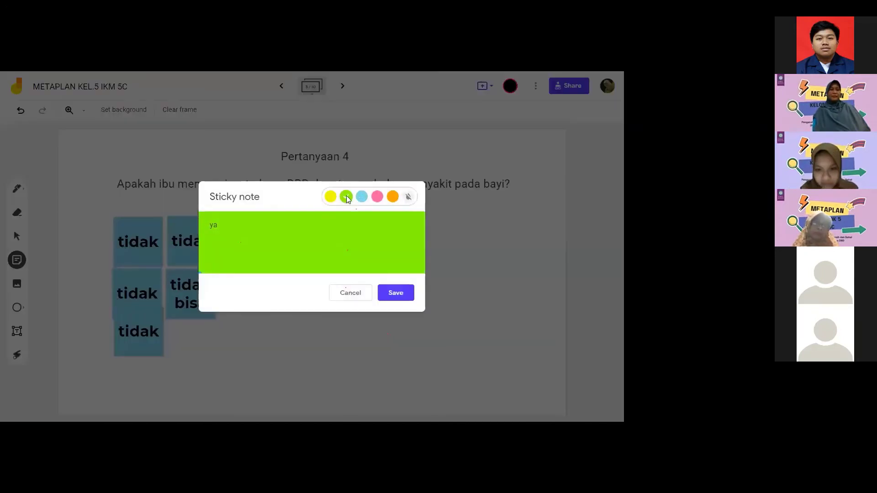
click(386, 292)
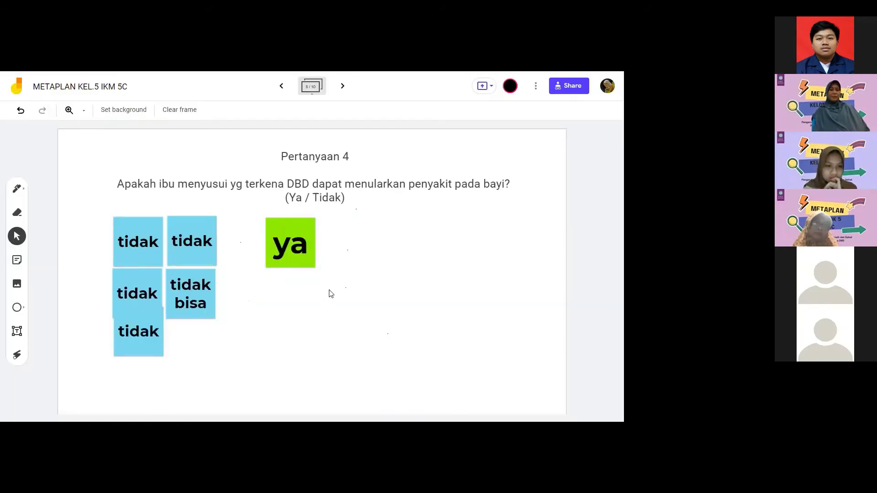
Step: Place two "tidak" notes side by side as the third row of the "tidak" group
mouse_move(141, 322)
mouse_down()
mouse_move(133, 342)
mouse_move(139, 336)
mouse_up()
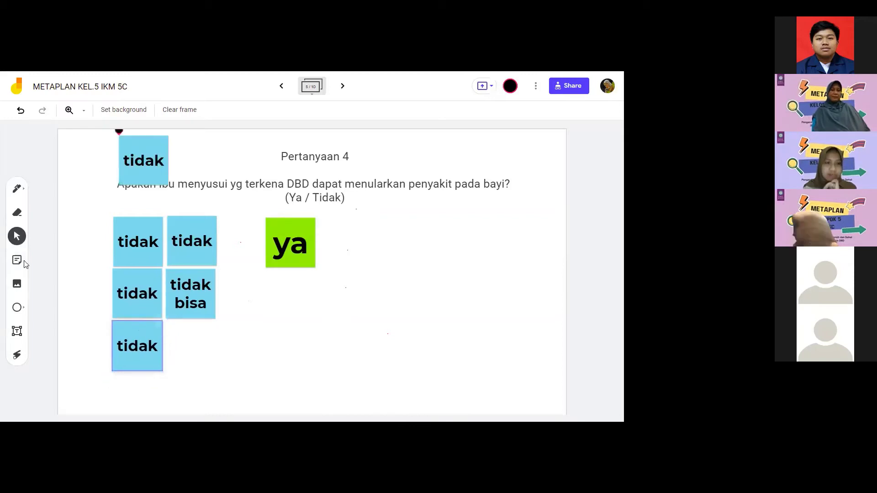
drag(142, 185, 189, 373)
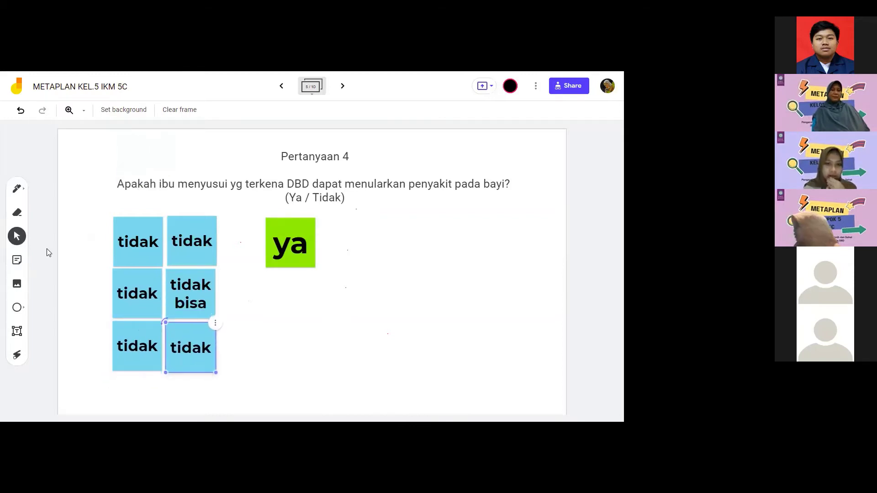
Step: Create another blue "tidak" sticky note and place it directly below the first column of the "tidak" group
click(17, 260)
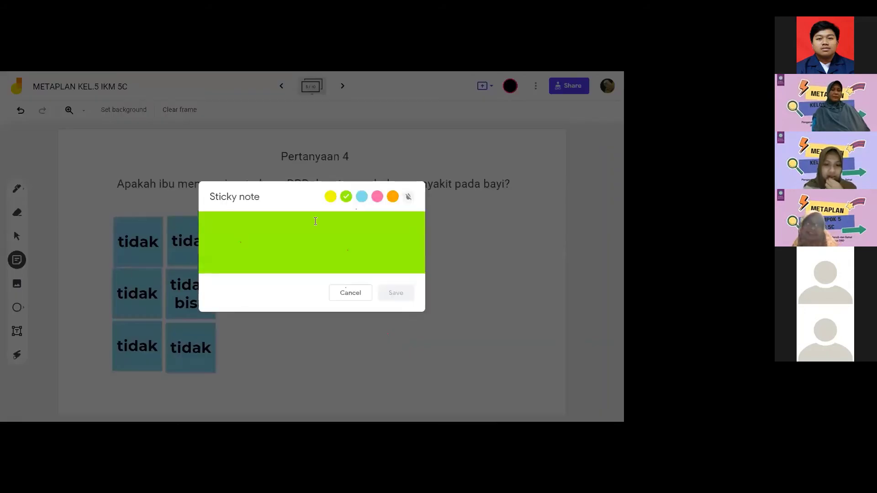
click(362, 196)
text(t)
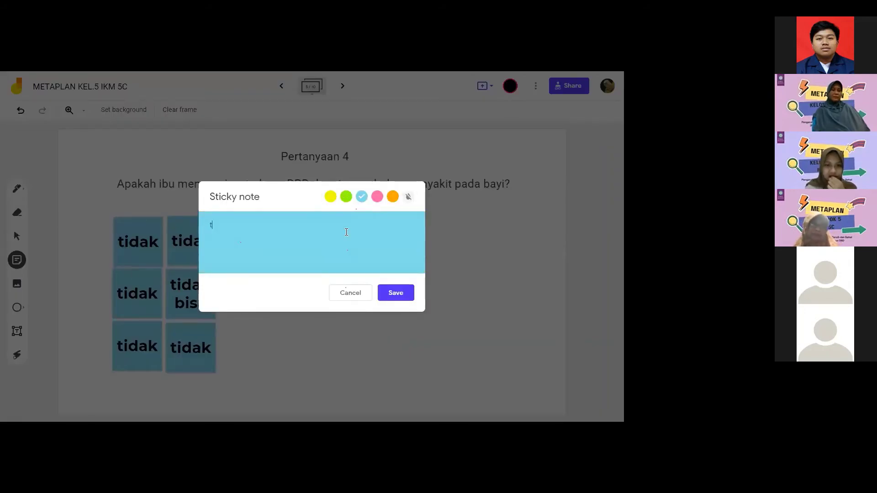
text(idak)
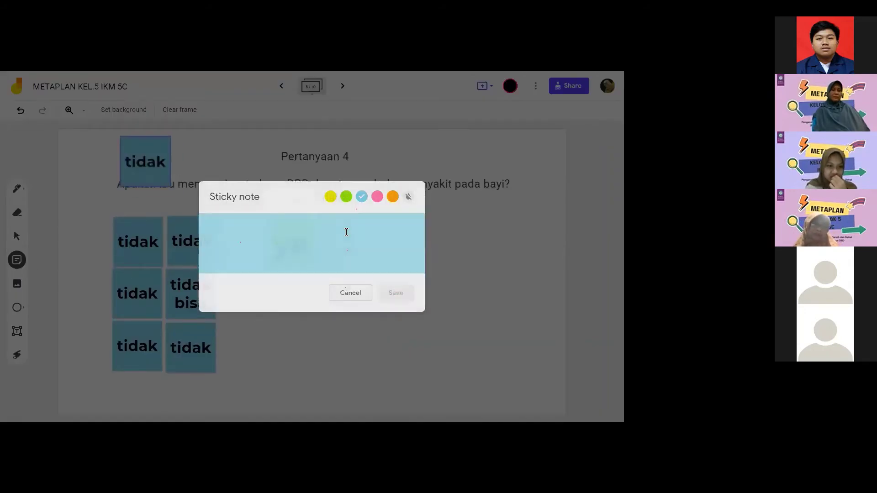
click(350, 290)
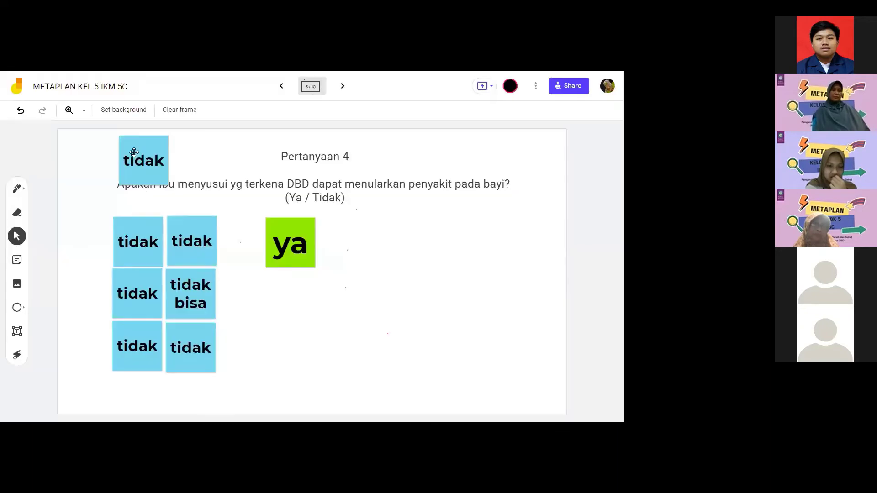
drag(137, 154, 128, 394)
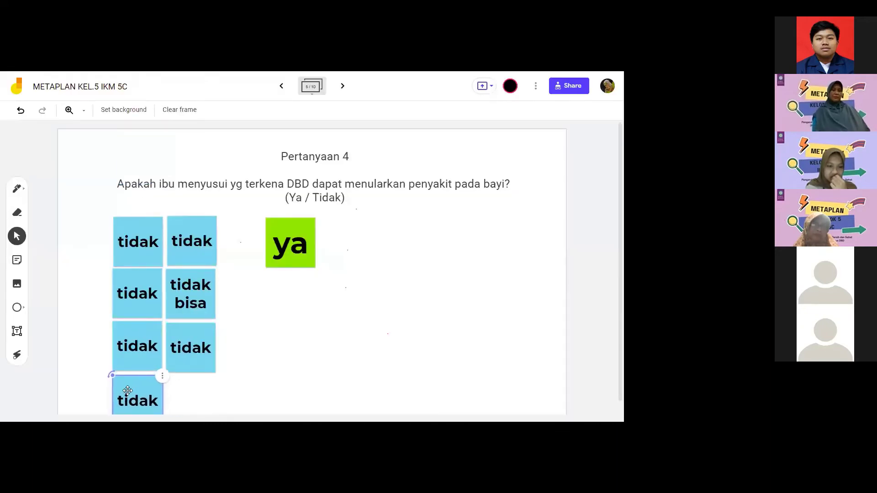
click(288, 336)
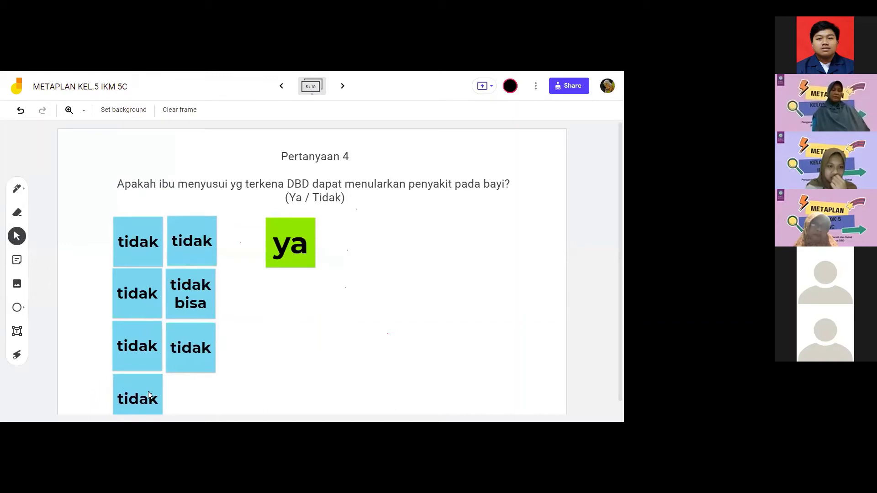
drag(142, 398, 140, 393)
click(297, 328)
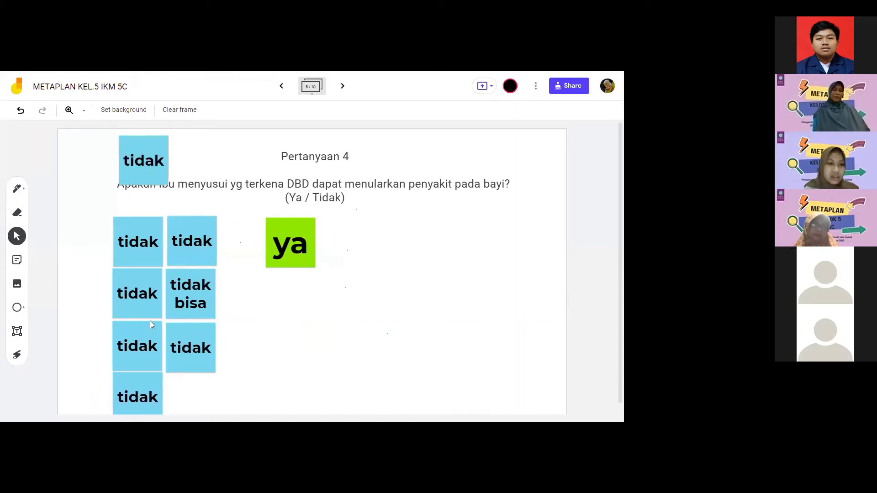
Step: Delete the extra "tidak" note covering the start of the Pertanyaan 4 question
click(156, 164)
click(171, 137)
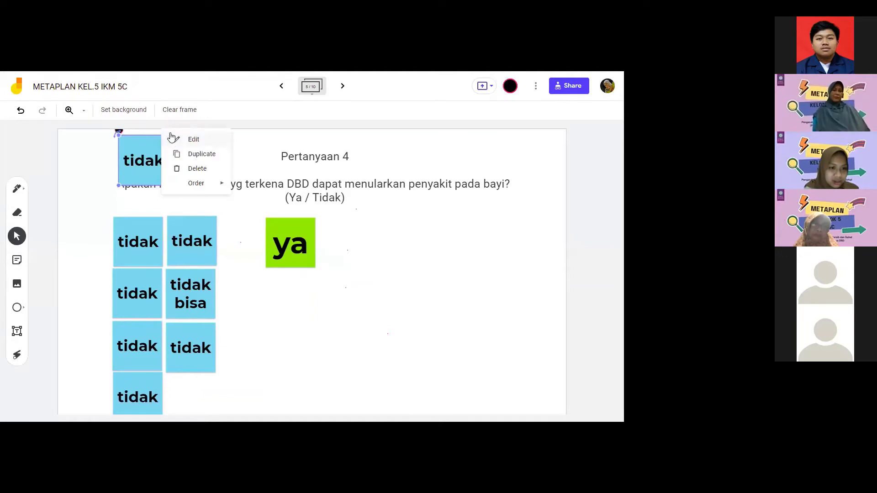
click(185, 170)
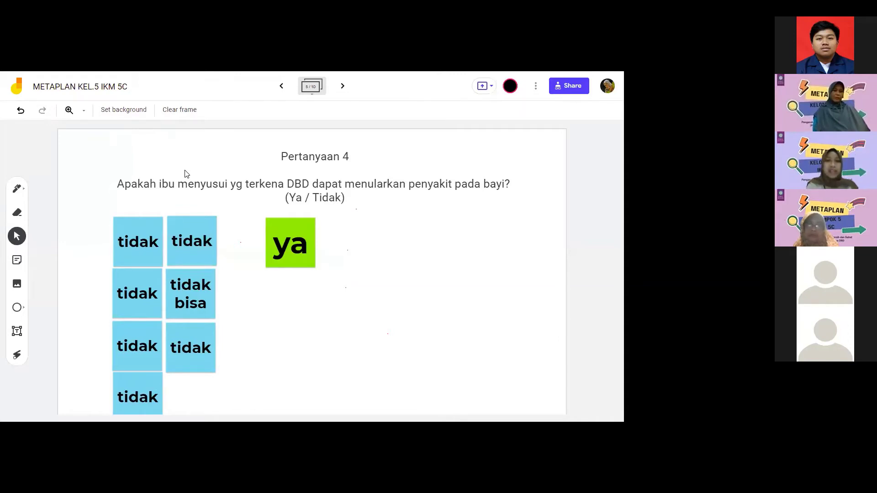
Step: Go to the Pertanyaan 5 frame and add a blue sticky note reading "berobat"
click(343, 86)
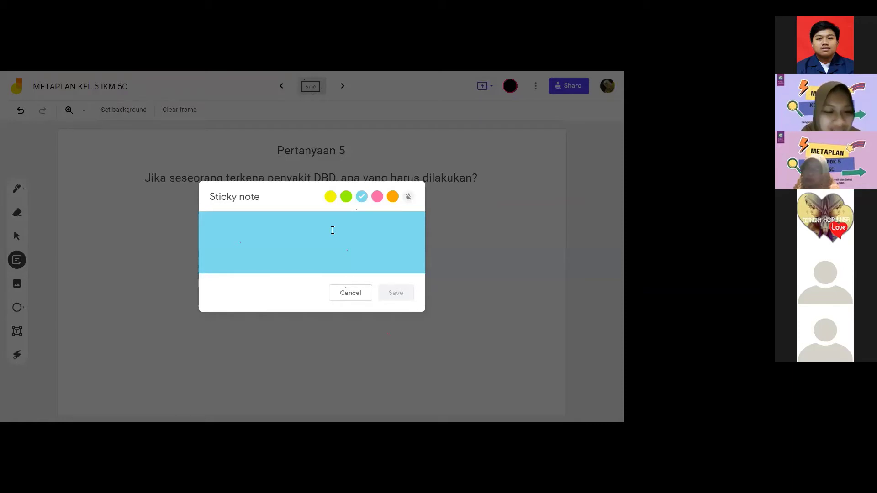
text(berobat)
key(Return)
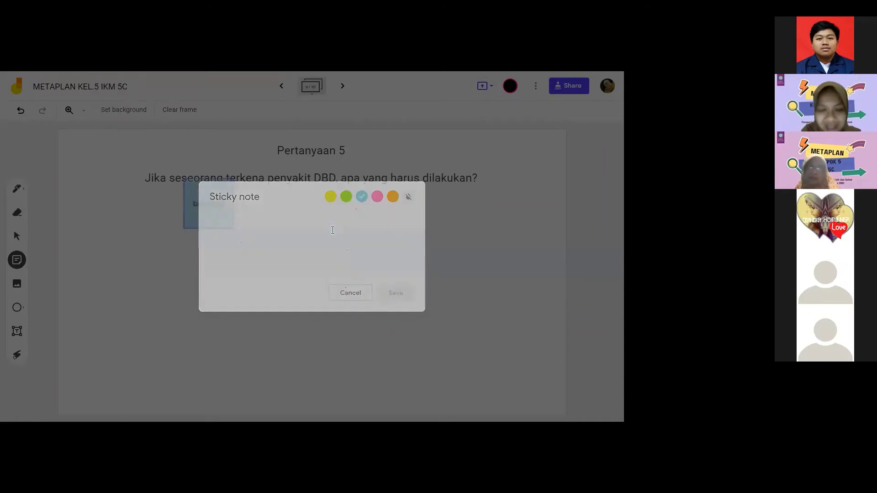
Step: Add two blue sticky notes reading "mencukupi waktu istirahat" and "cepat bawa ke rs"
text(mencuku)
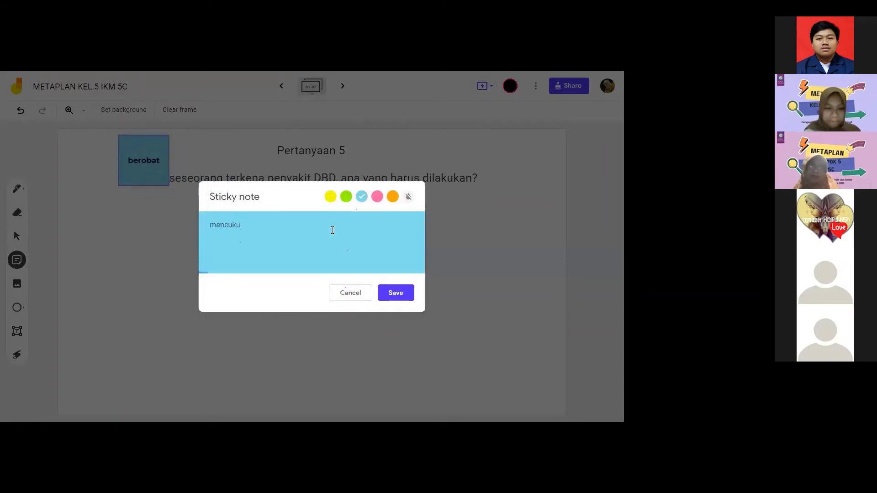
text(pi waktu istirahat)
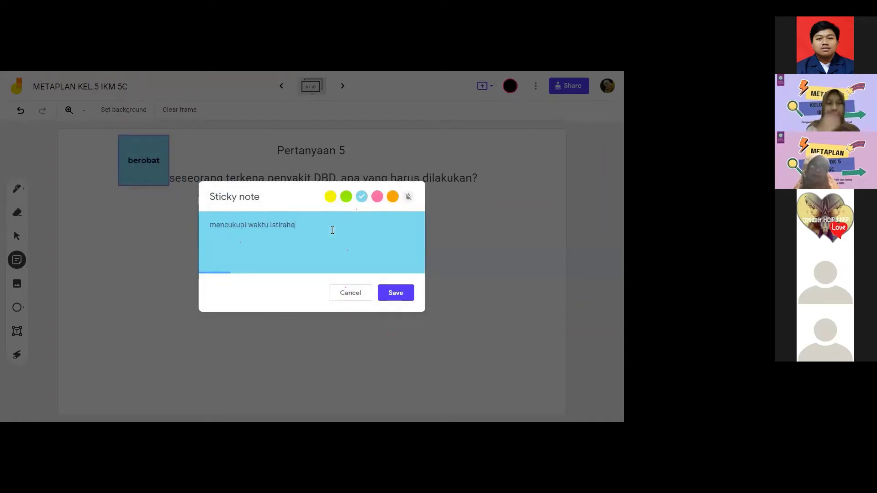
click(396, 293)
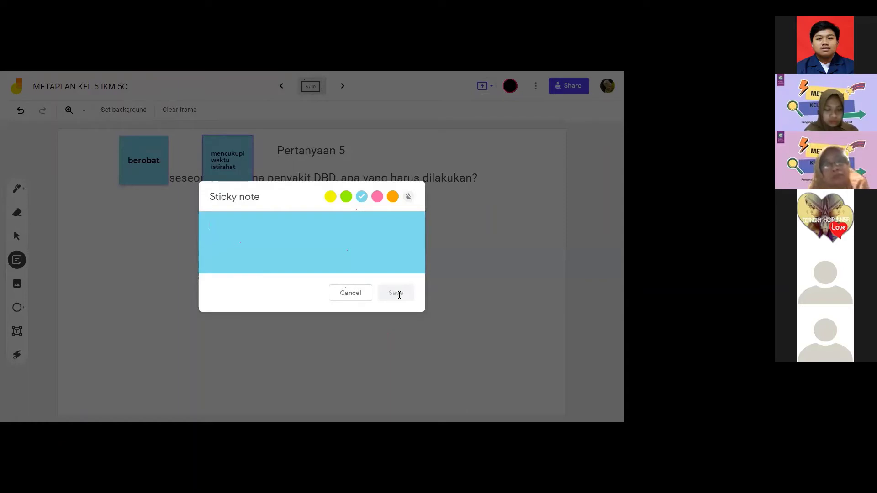
text(cepat bawa ke rs)
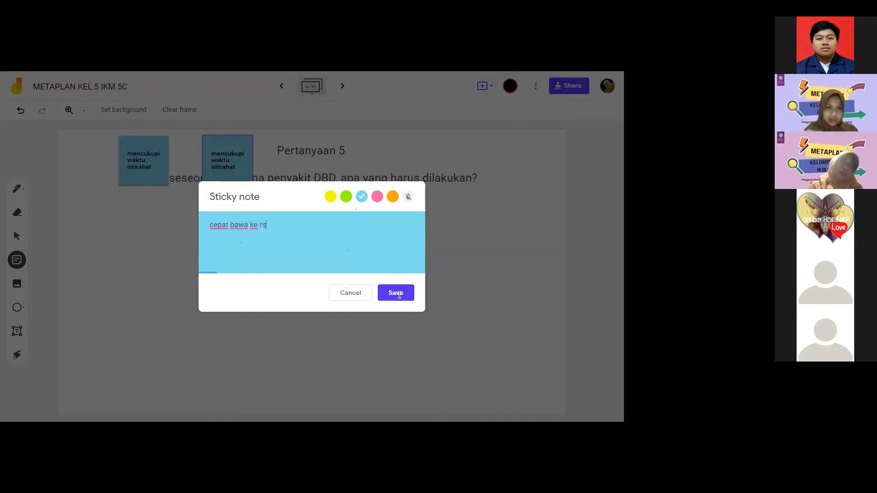
click(396, 293)
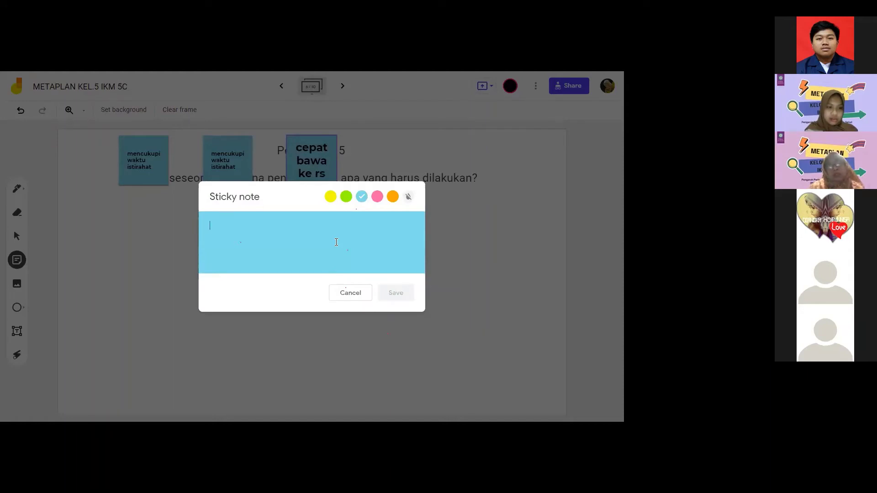
text(bero)
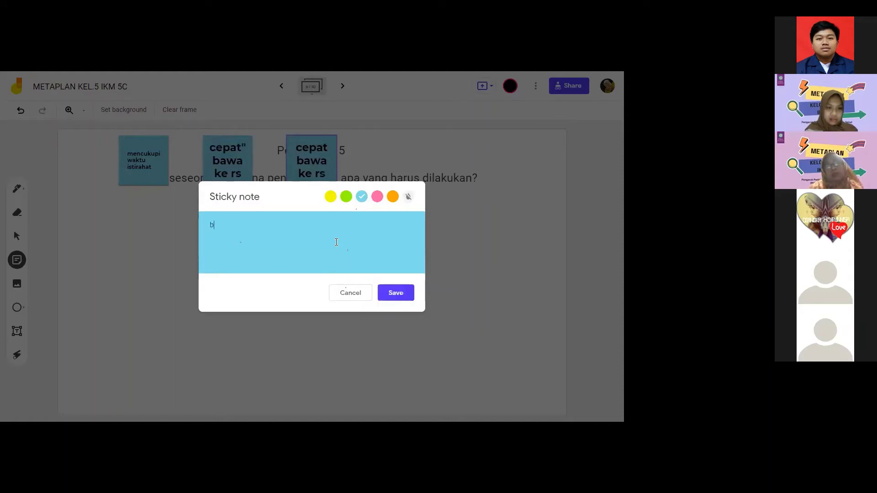
key(BackSpace)
key(BackSpace)
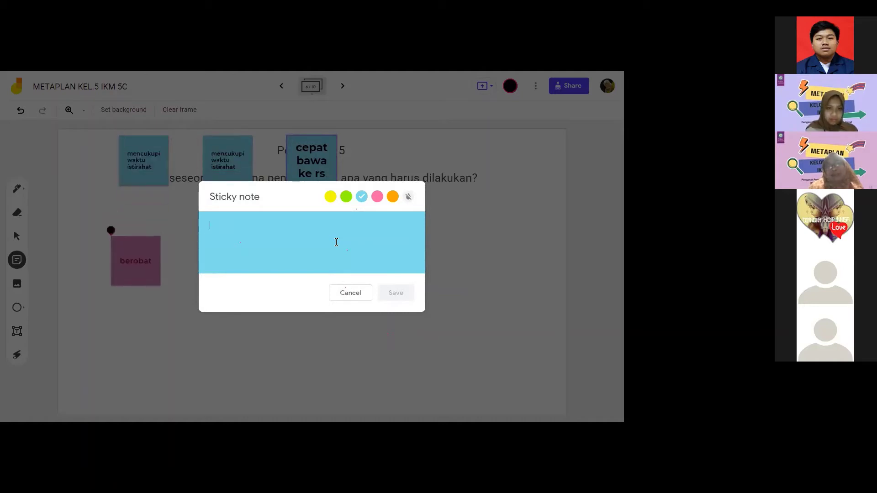
Step: Add a blue sticky note reading "konsumsi obat penurun panas yang aman"
text(ko)
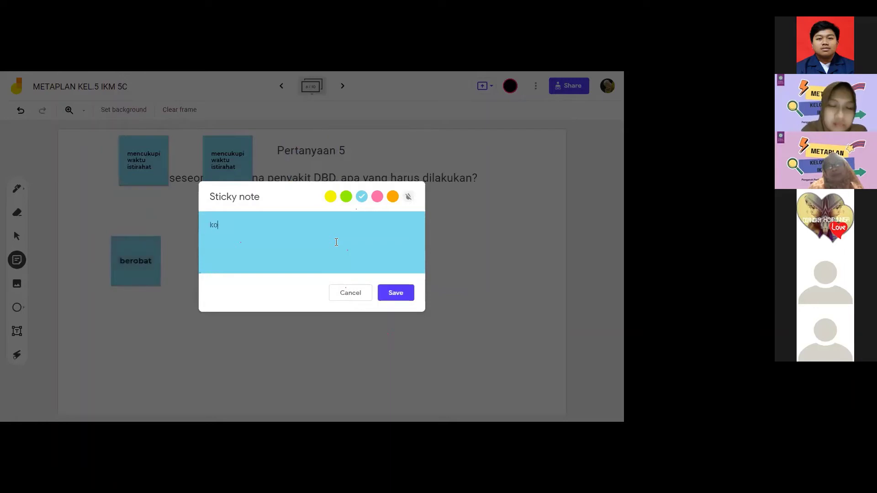
text(nsumsi obat pen)
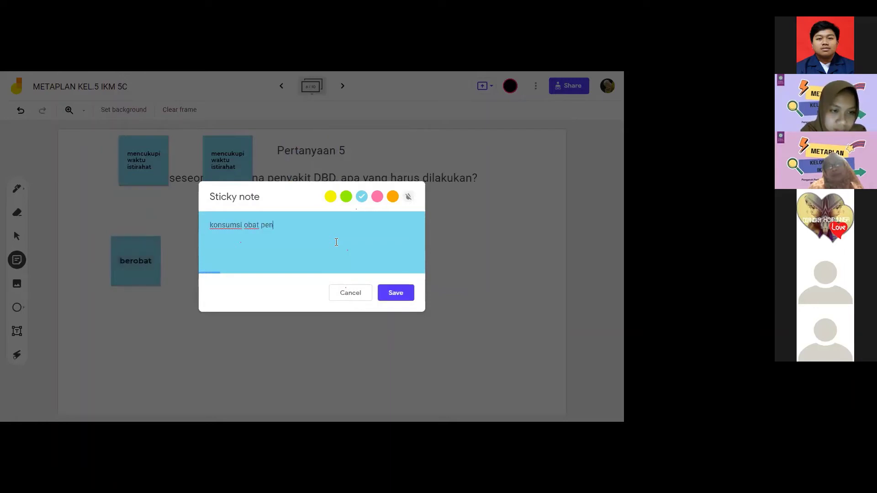
text(urun p)
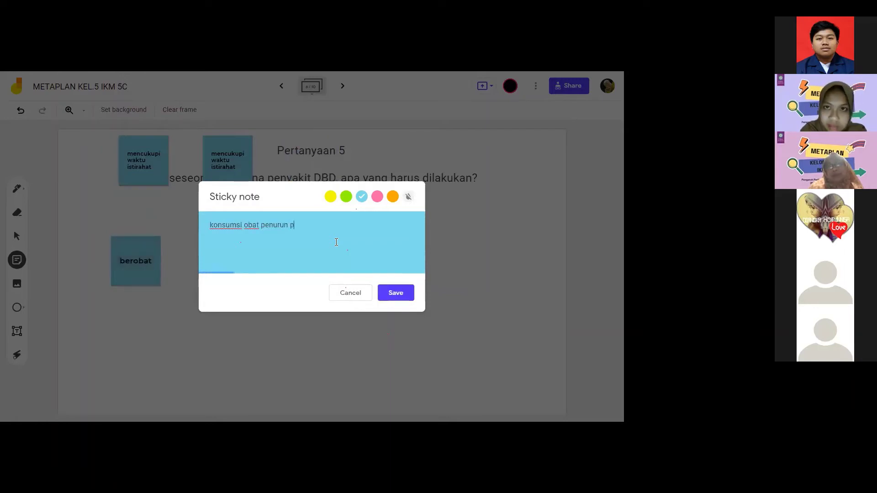
text(anas yang aman)
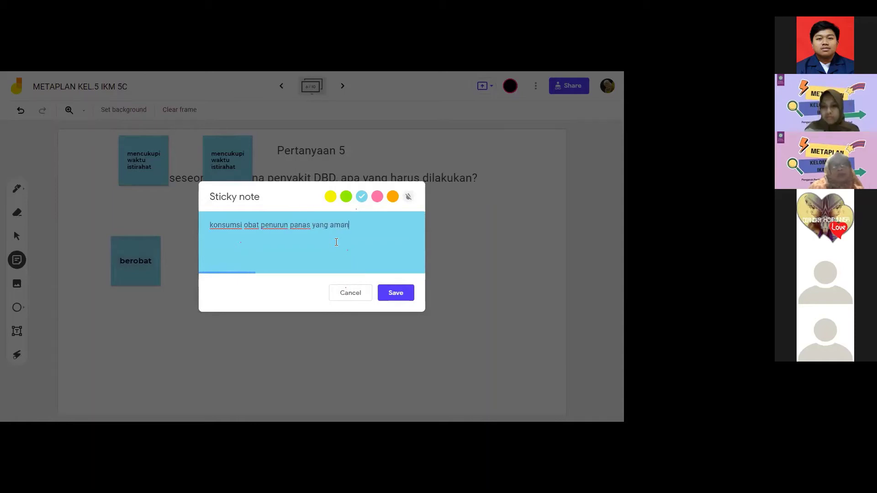
Step: Add a blue sticky note reading "minum air putih yang banyak"
text(minu)
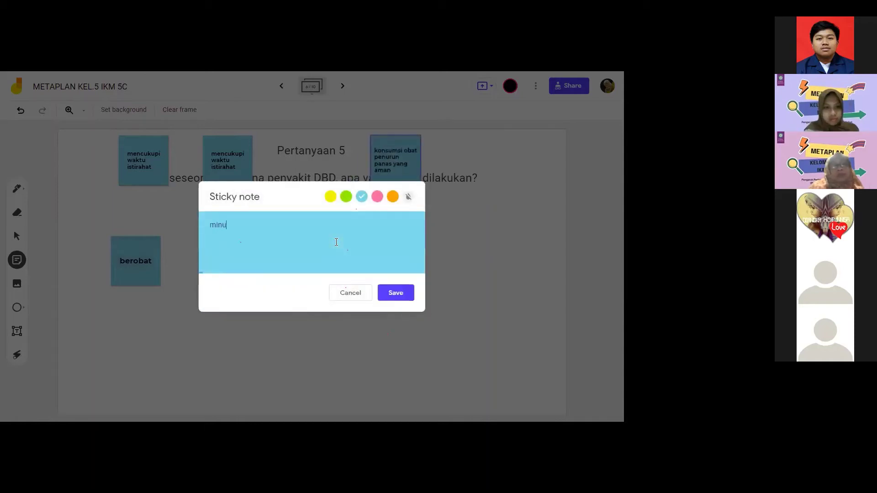
text(m air puti)
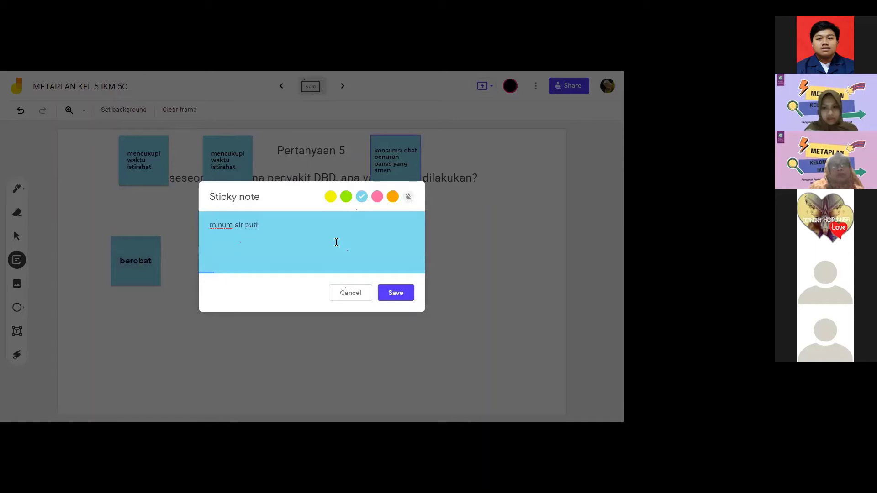
text(h yang banyak)
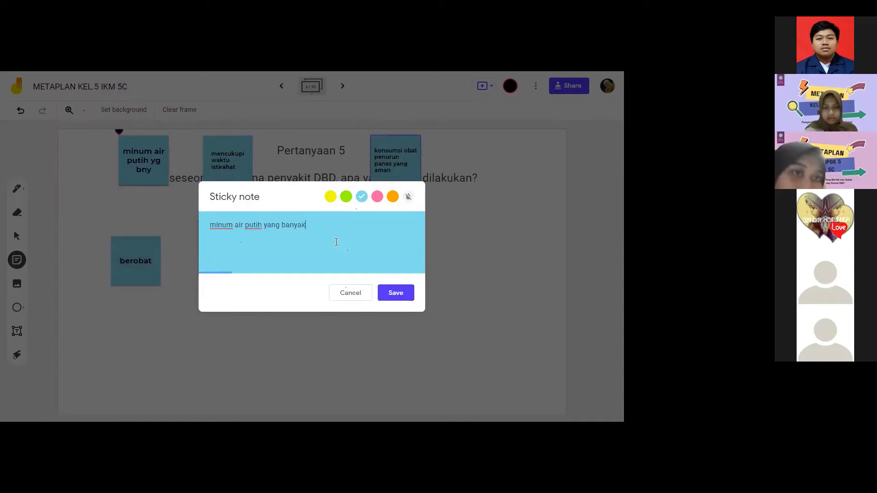
click(400, 295)
Step: Add a blue sticky note reading "cegah dehidrasi dengan minum air putih"
text(c)
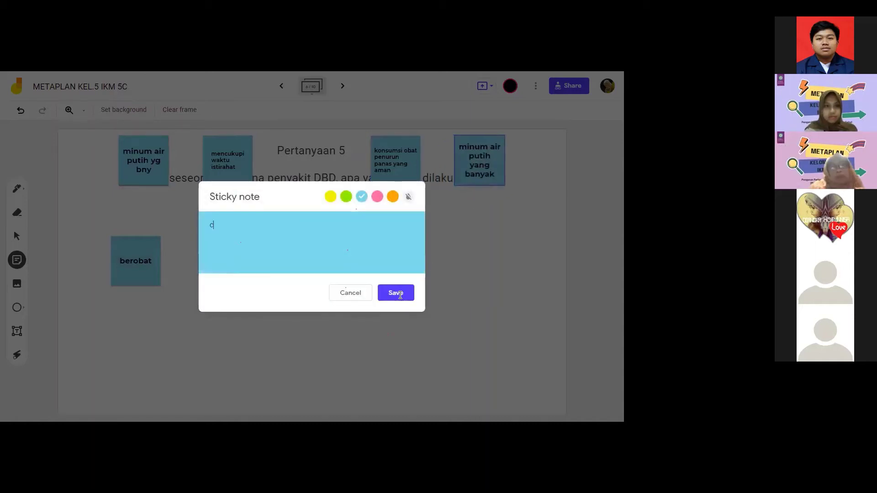
text(egah dehidras)
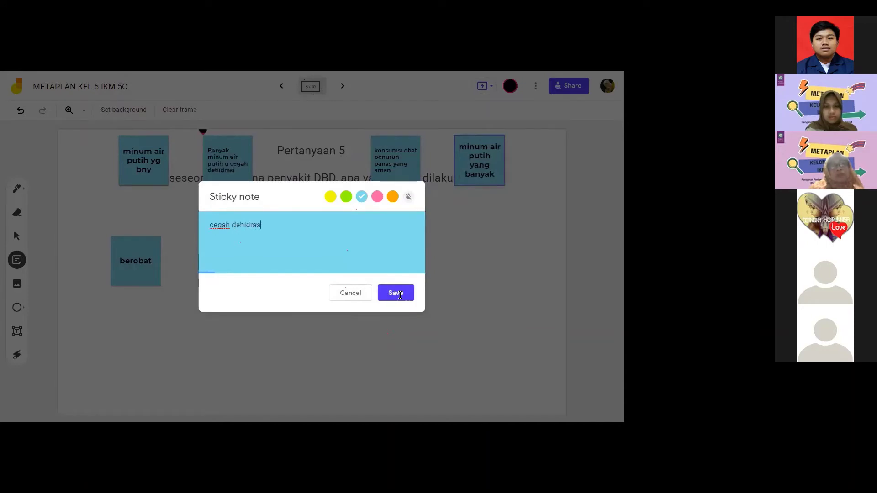
text(i dengan minum air putih)
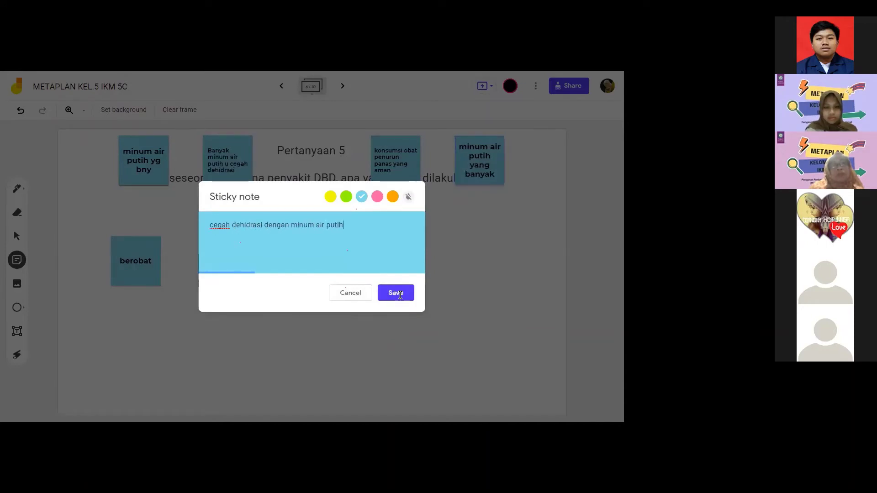
click(396, 293)
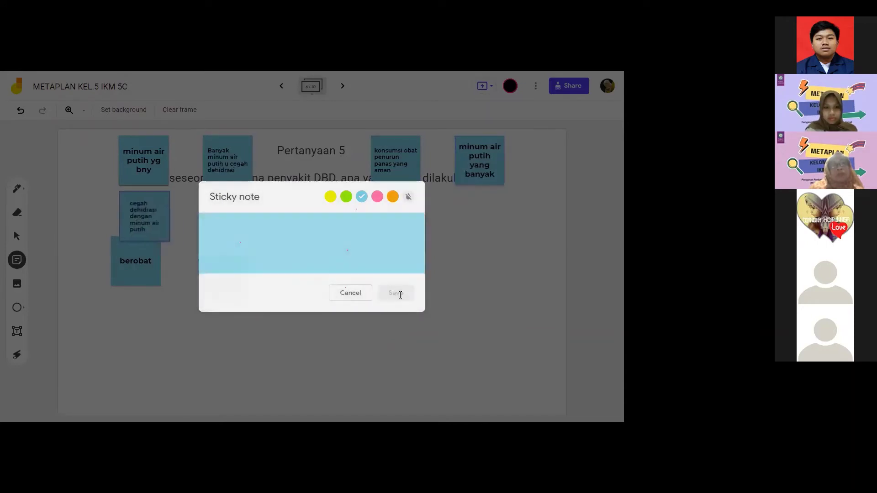
Step: Add two blue sticky notes reading "banyak minum cairan" and "istirahat yang cukup"
text(banyak minum c)
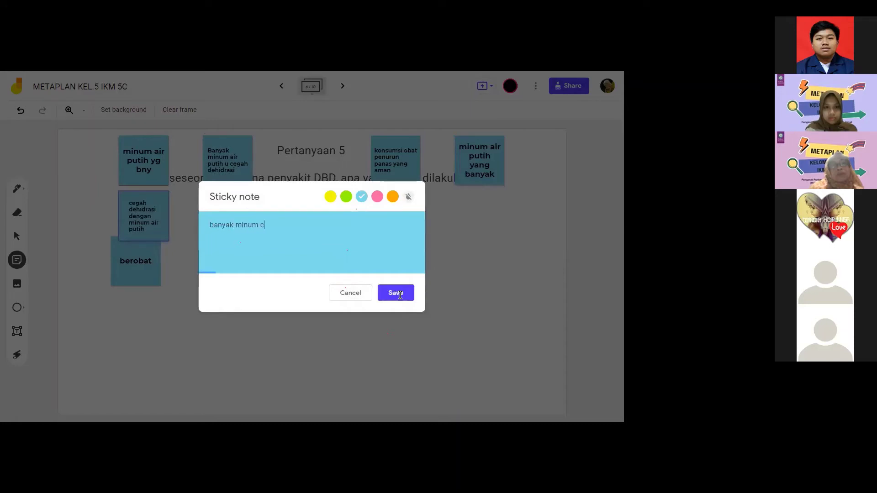
text(airan)
click(400, 295)
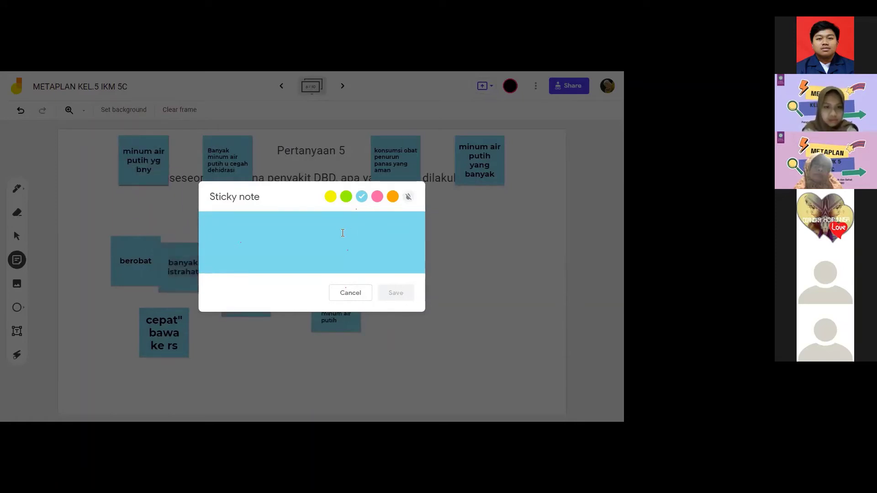
text(istir)
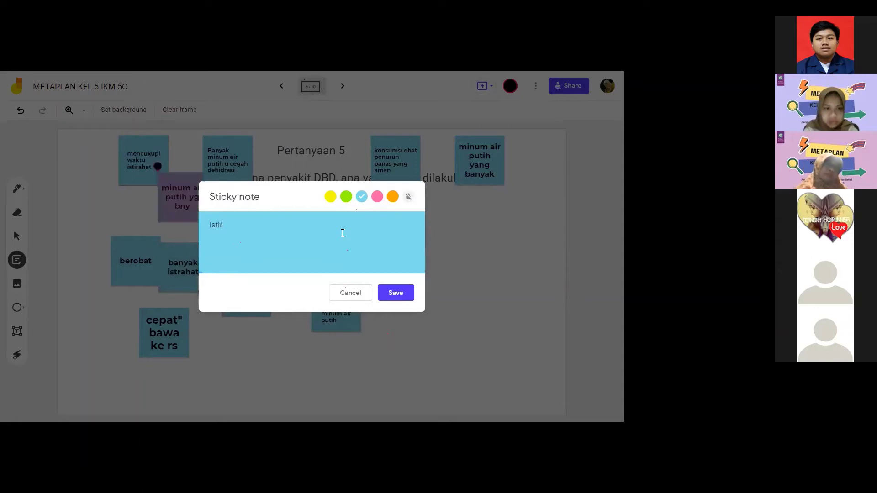
text(ahat yang cukup)
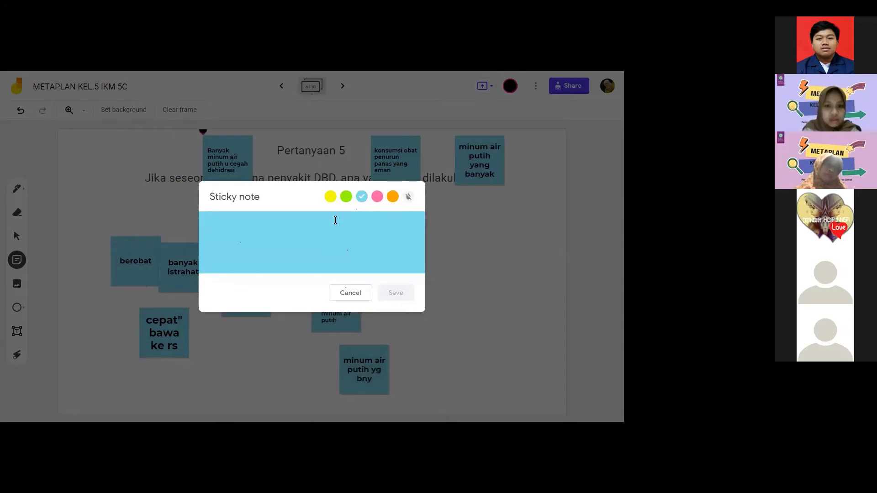
Step: Add a blue sticky note reading "menghindari konsumsi obat pereda nyeri"
text(menghindar)
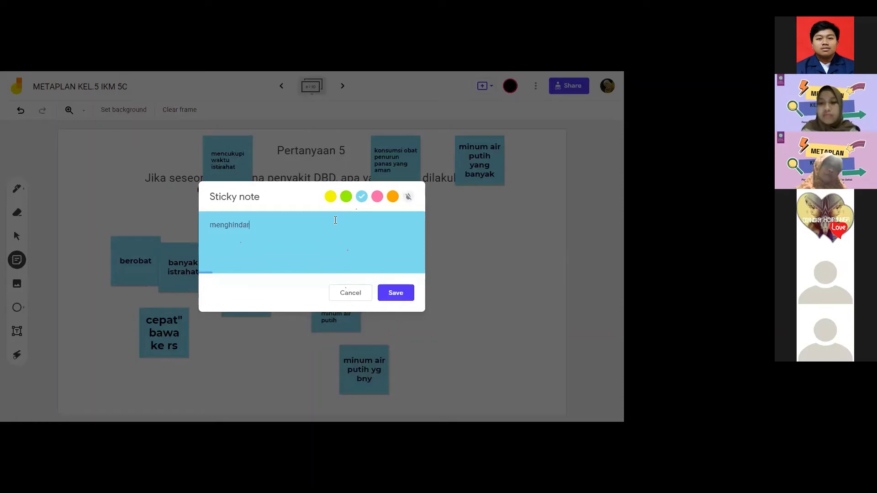
text(i konsumsi obat )
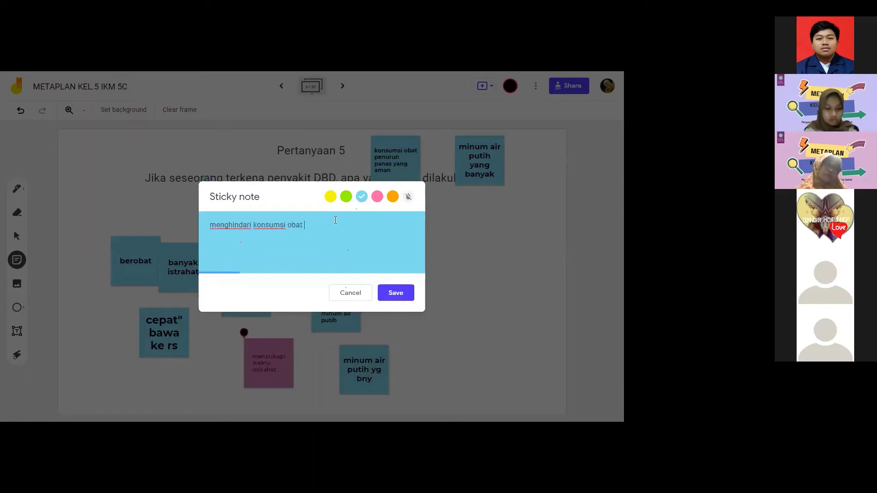
text(pereoa nyeri)
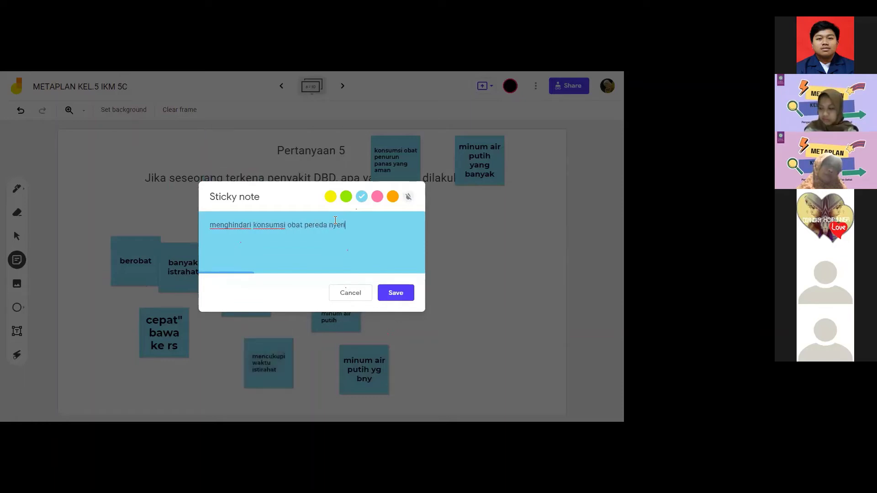
click(391, 293)
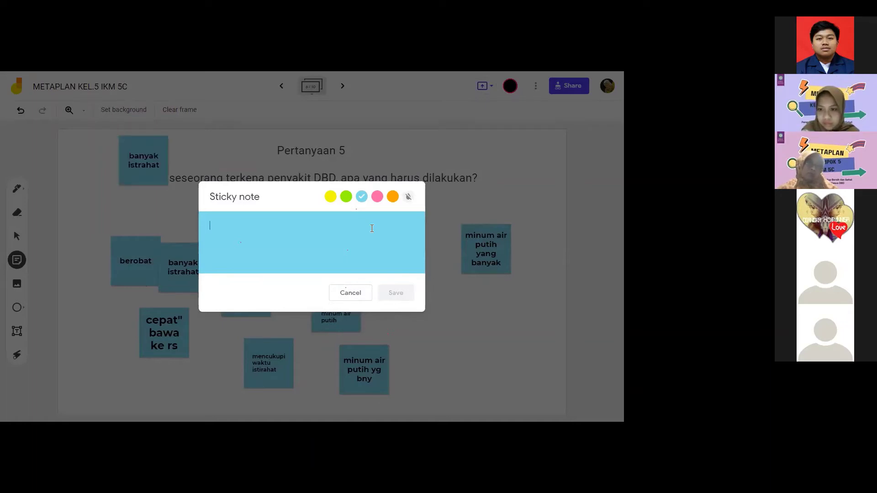
Step: Add a blue sticky note reading "berobat ke dokter" and finish entering notes
text(be)
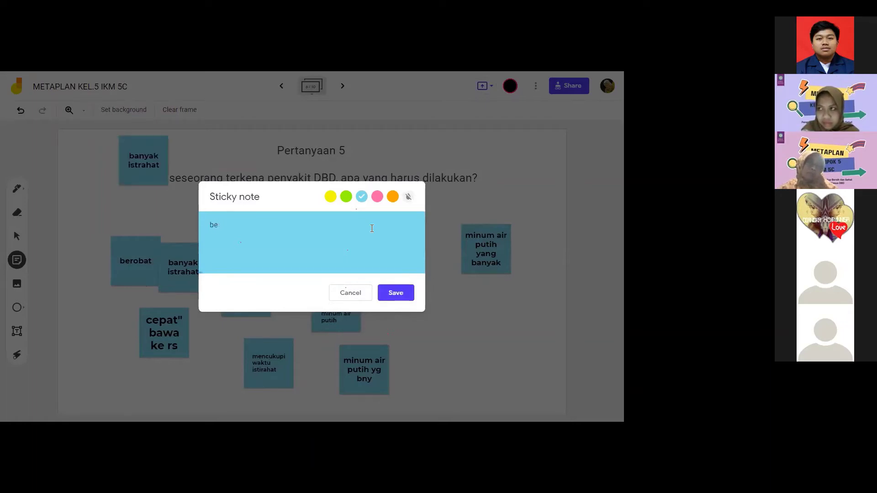
text(orrobat ke dokter)
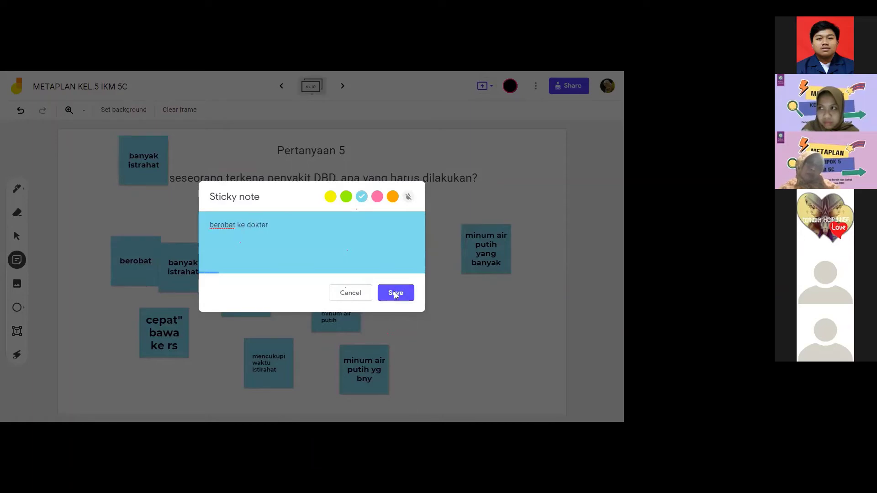
click(394, 292)
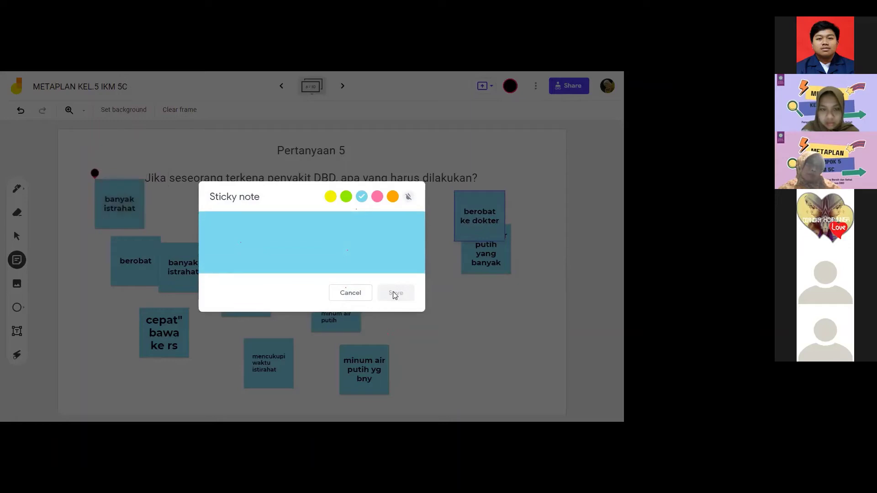
click(457, 161)
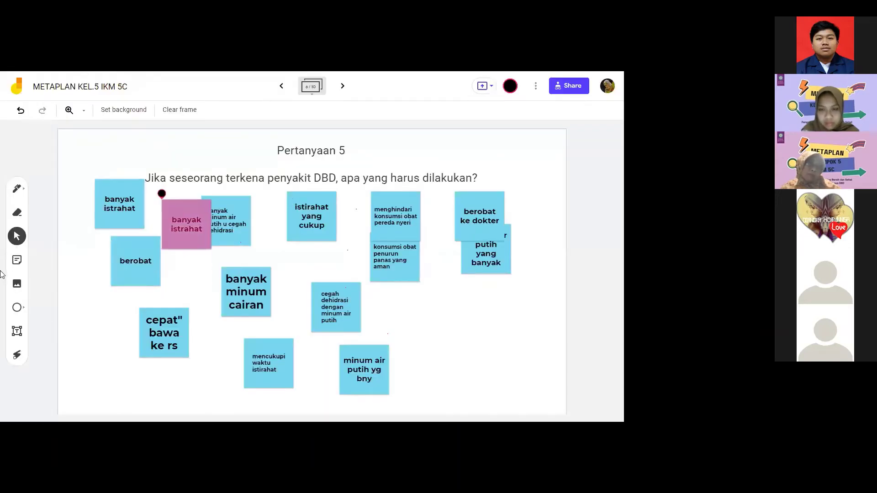
click(17, 261)
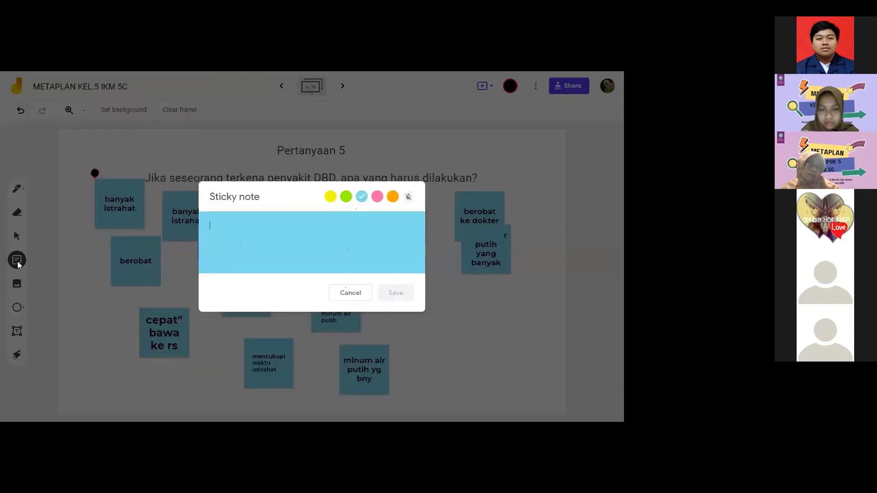
click(249, 173)
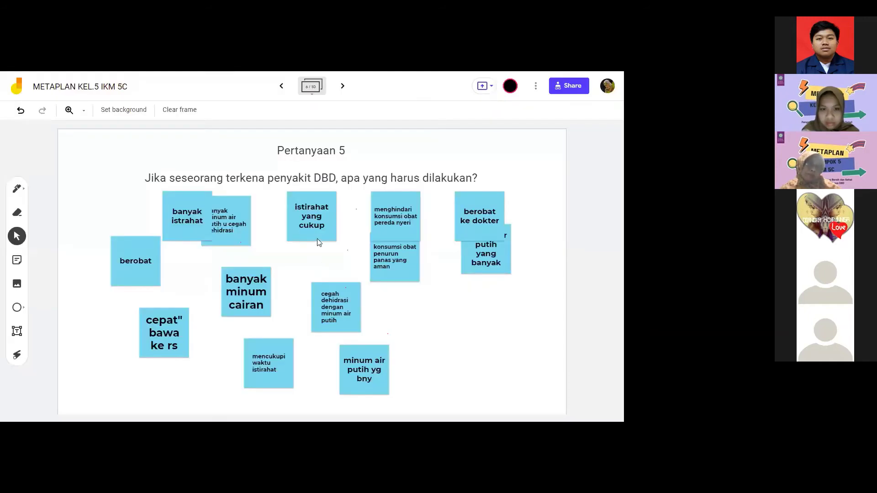